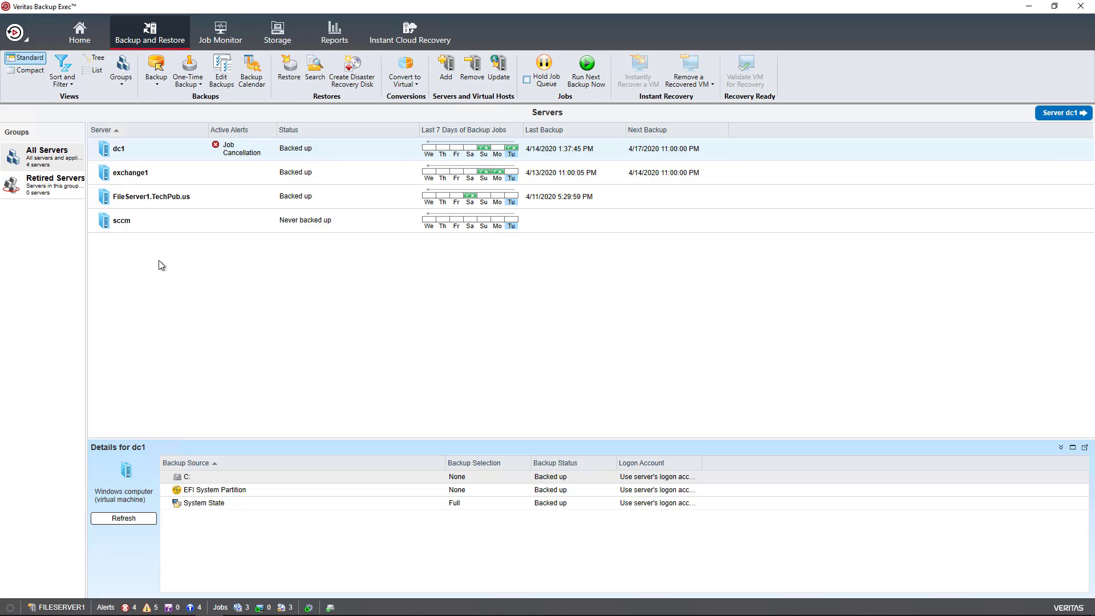
Step: Open Manage Logon Accounts under Configuration and Settings > Logon Accounts in the application menu
left_click(15, 33)
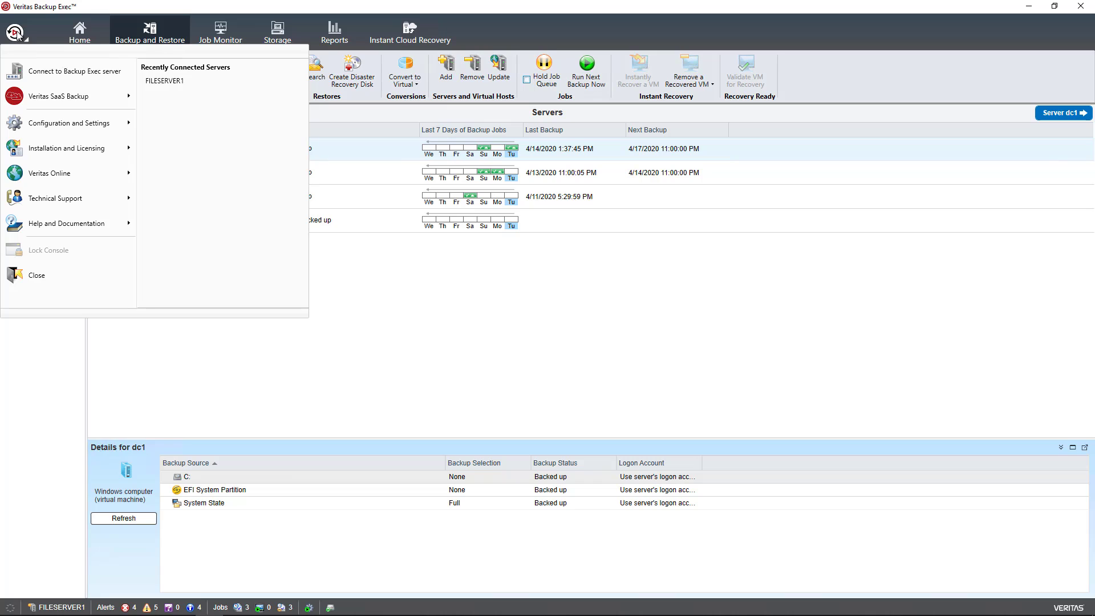
mouse_move(37, 130)
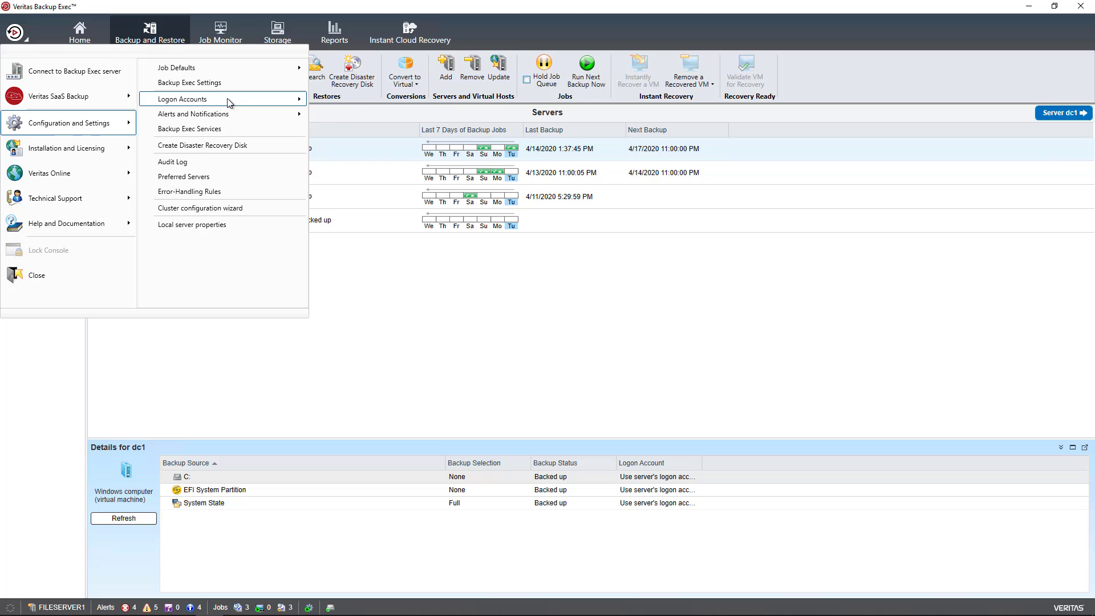
mouse_move(228, 102)
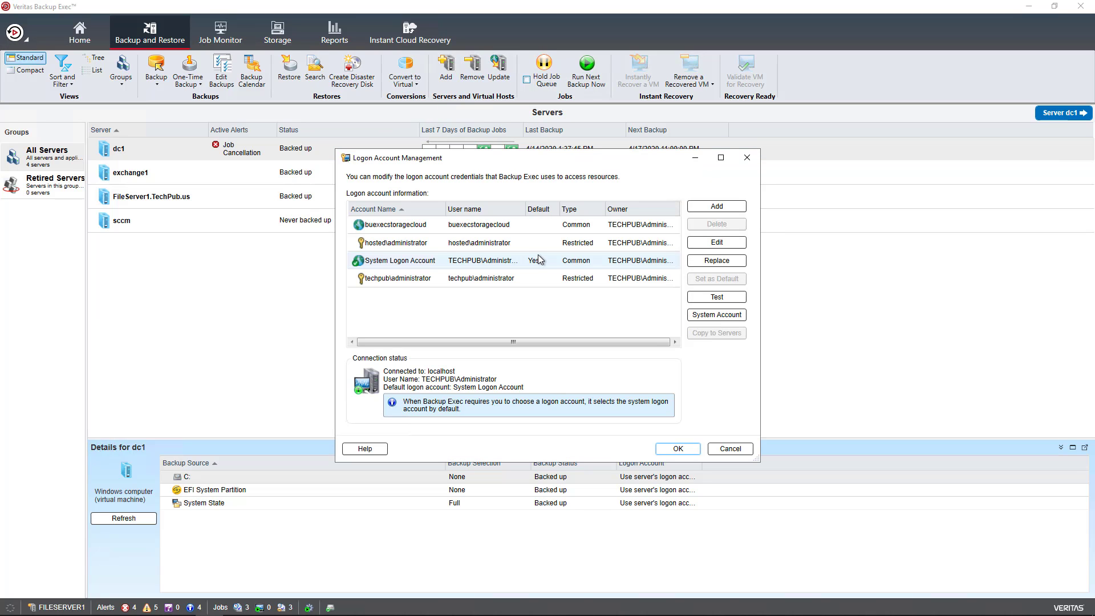
left_click(716, 207)
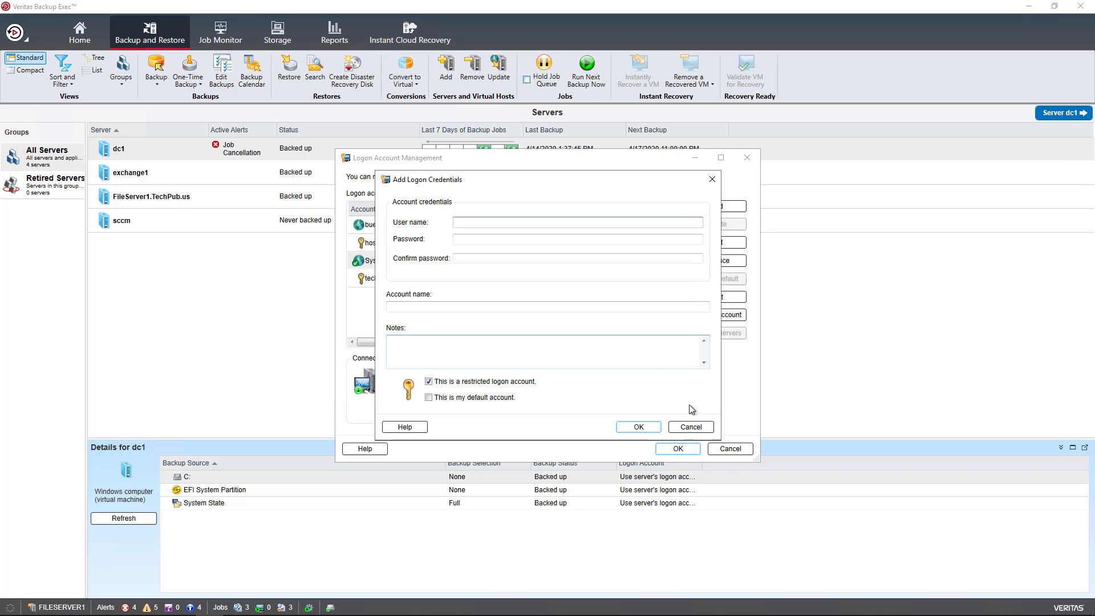
left_click(691, 427)
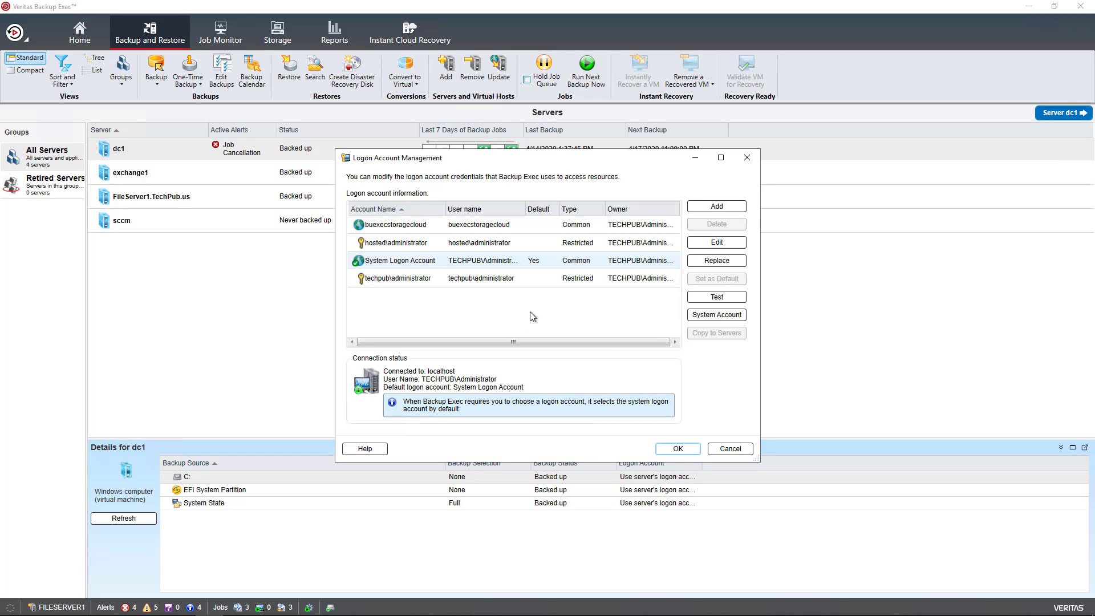
left_click(425, 244)
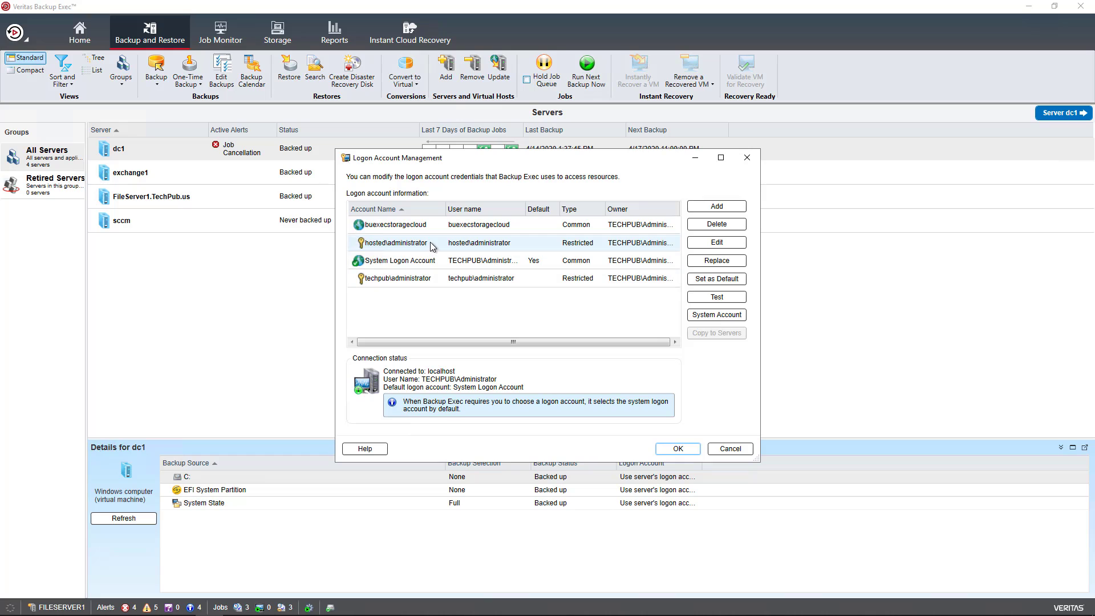
double_click(431, 245)
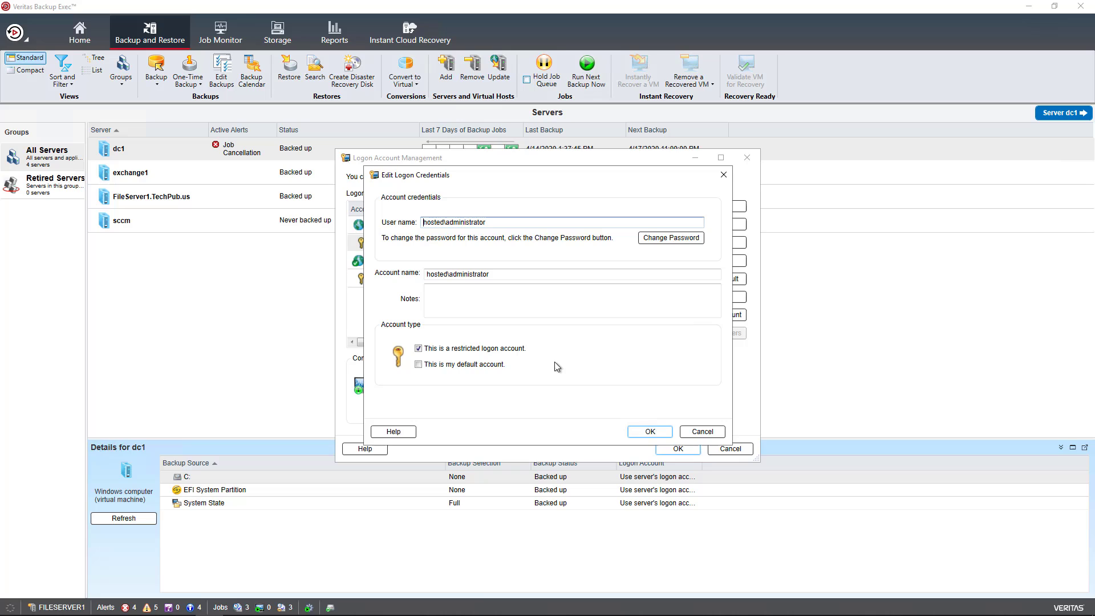
left_click(701, 434)
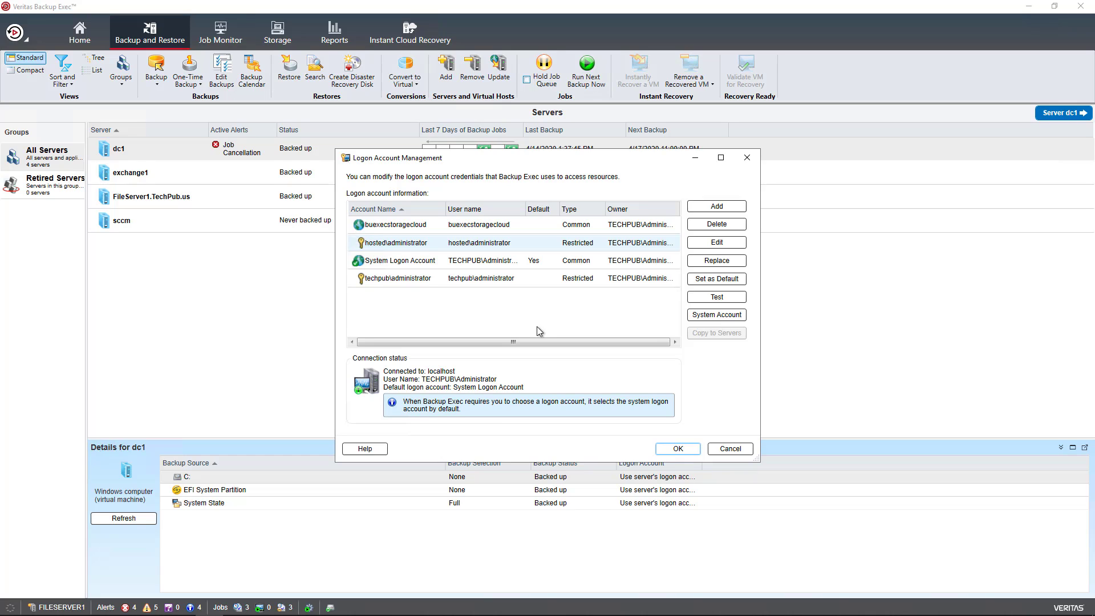
left_click(472, 227)
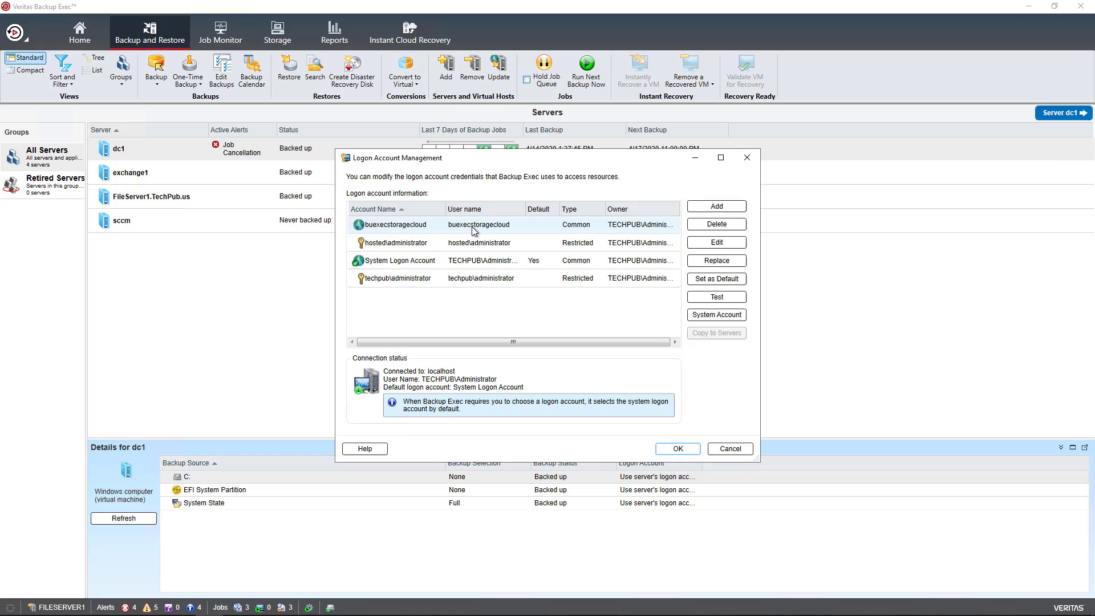
double_click(472, 227)
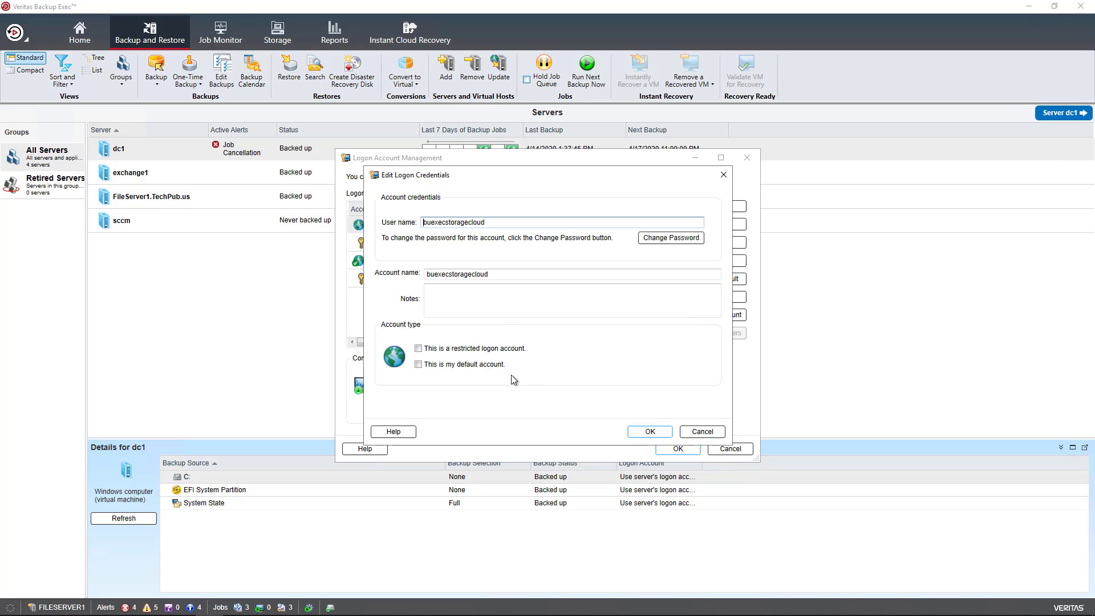
left_click(695, 434)
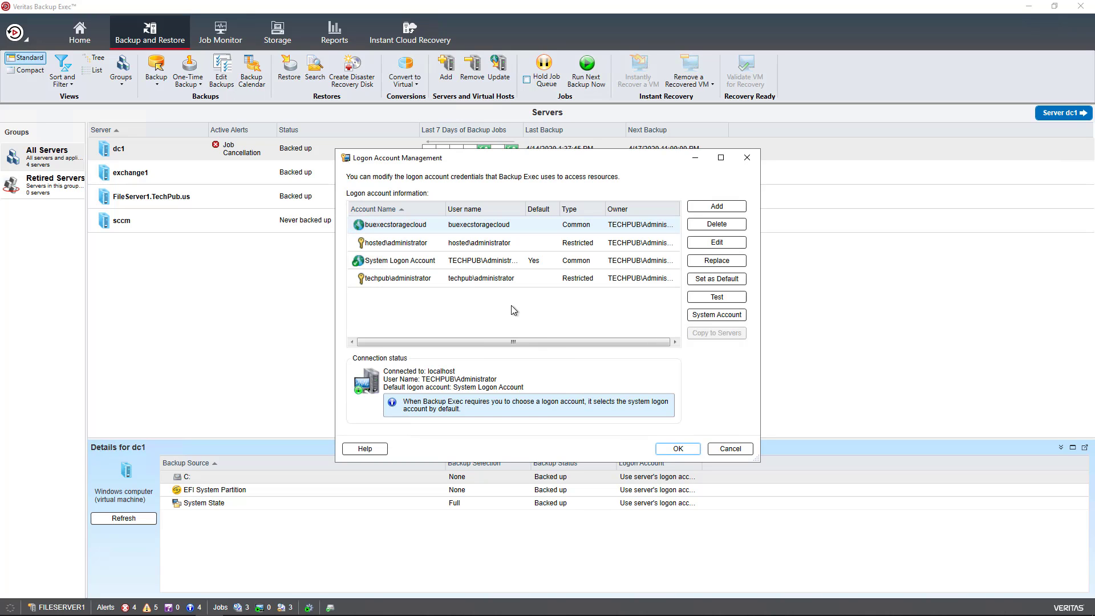
Step: Start a new logon account for techpub\user and enter its password twice
left_click(717, 206)
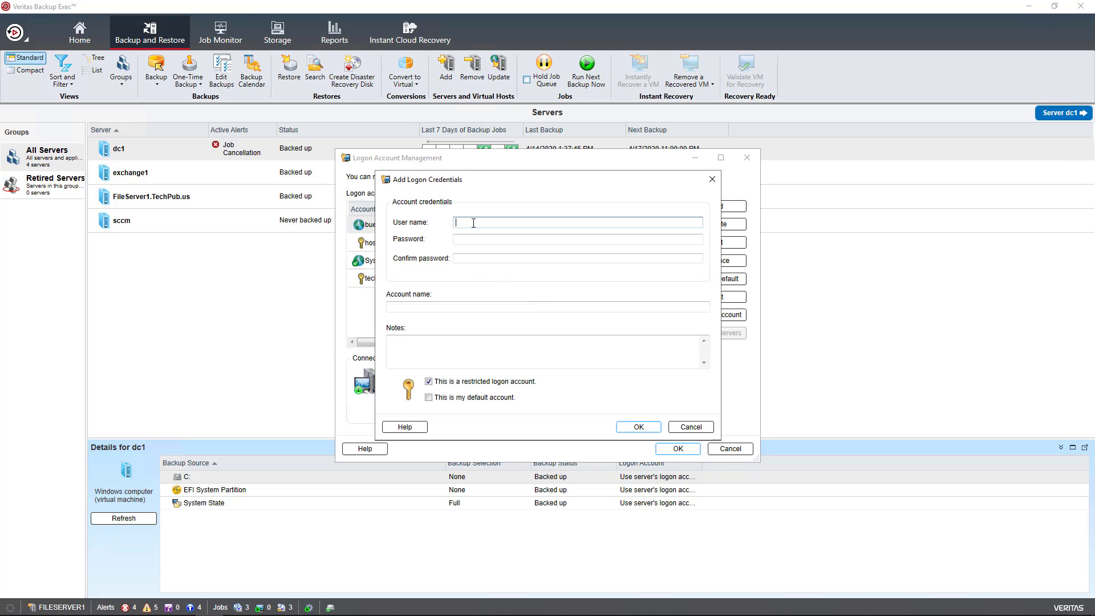
type("techpub\\")
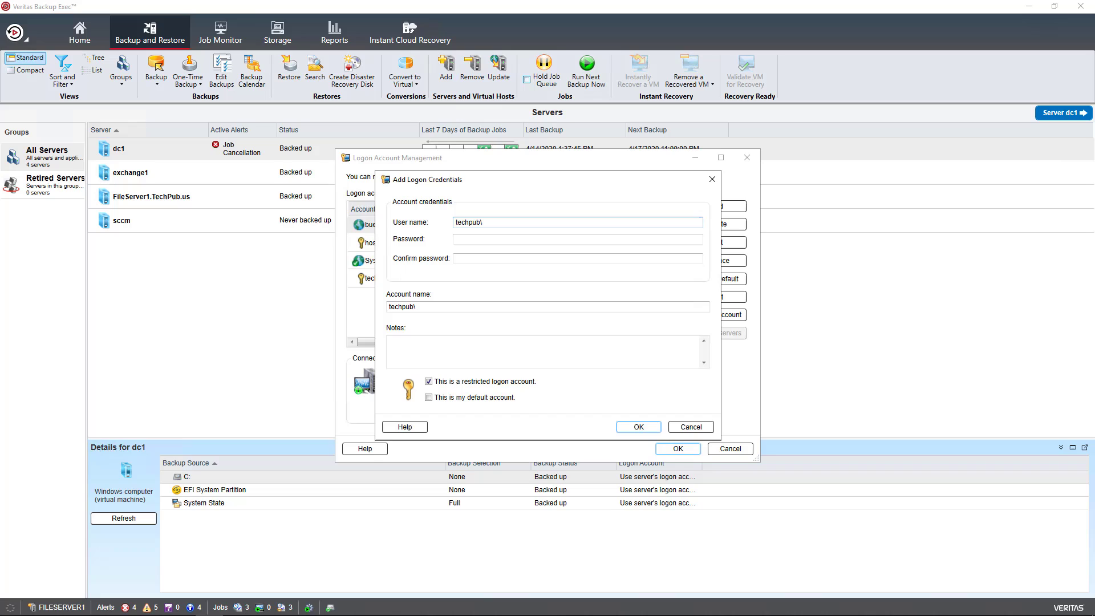
type("user")
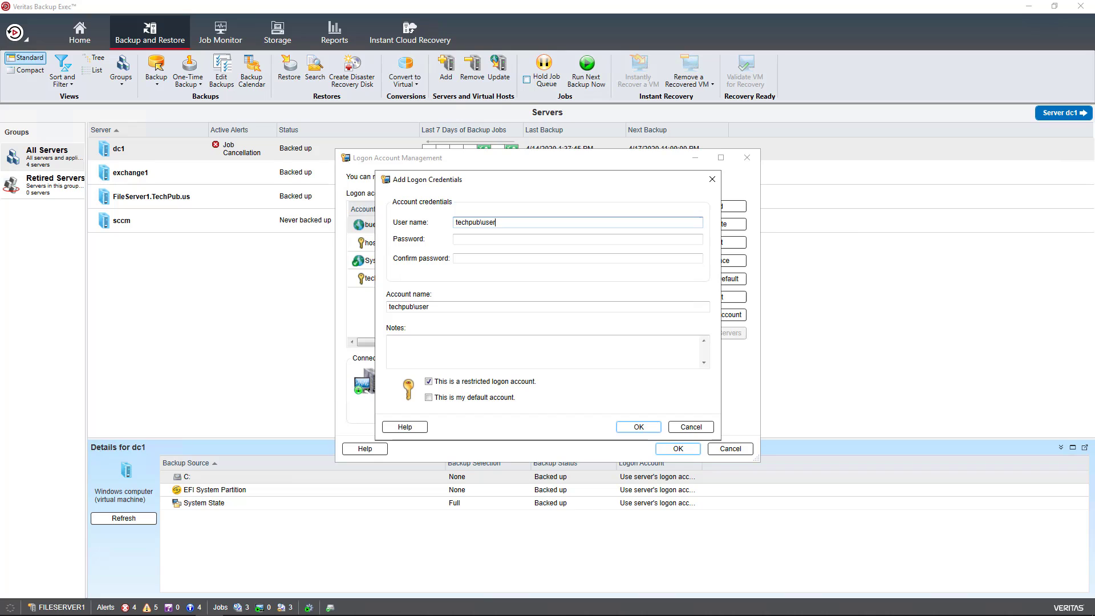
left_click(463, 240)
type("********")
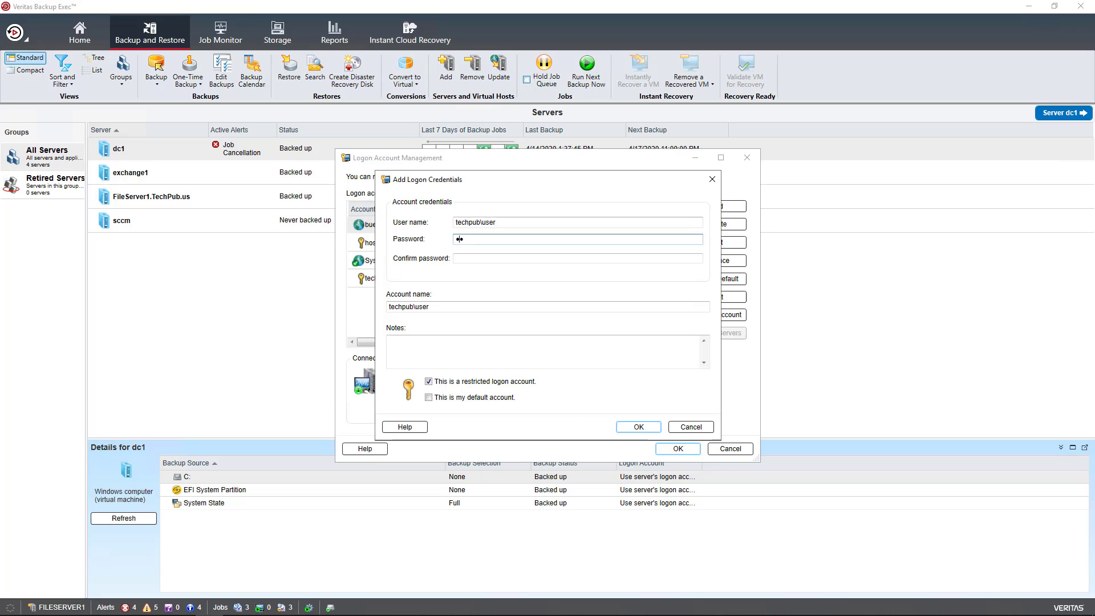
key("Tab")
type("********")
Step: Review the techpub\user name fields, then cancel without saving the credentials
left_click(444, 308)
double_click(401, 312)
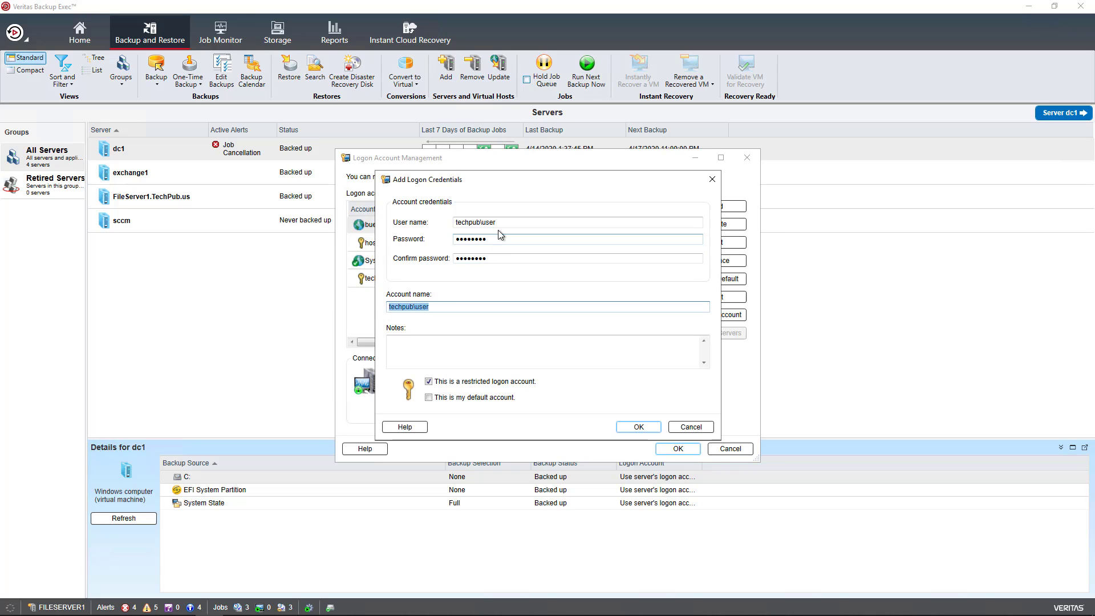
double_click(459, 224)
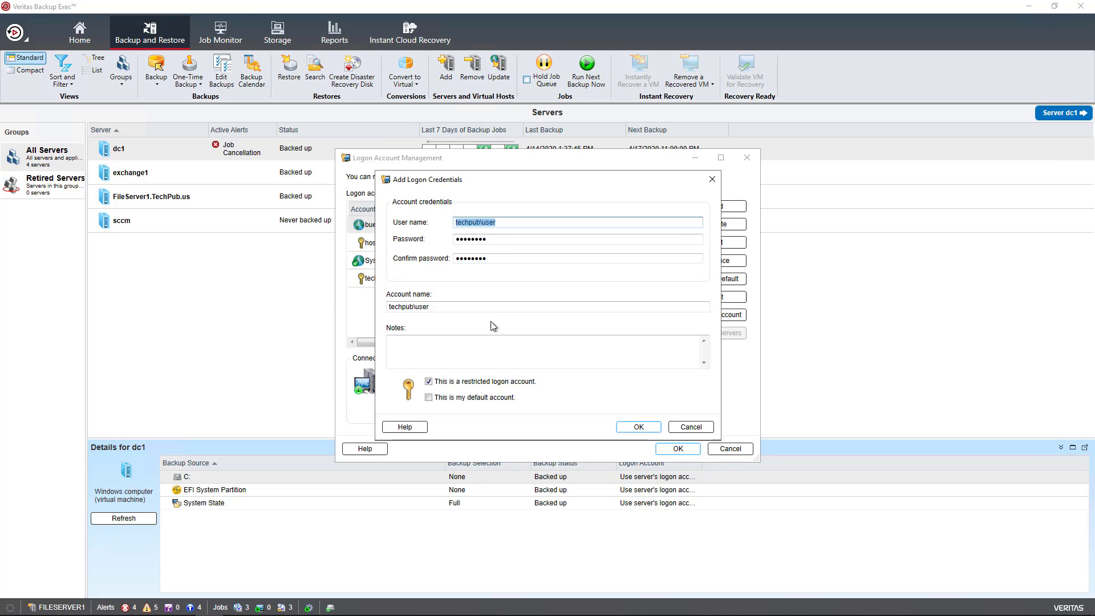
double_click(518, 306)
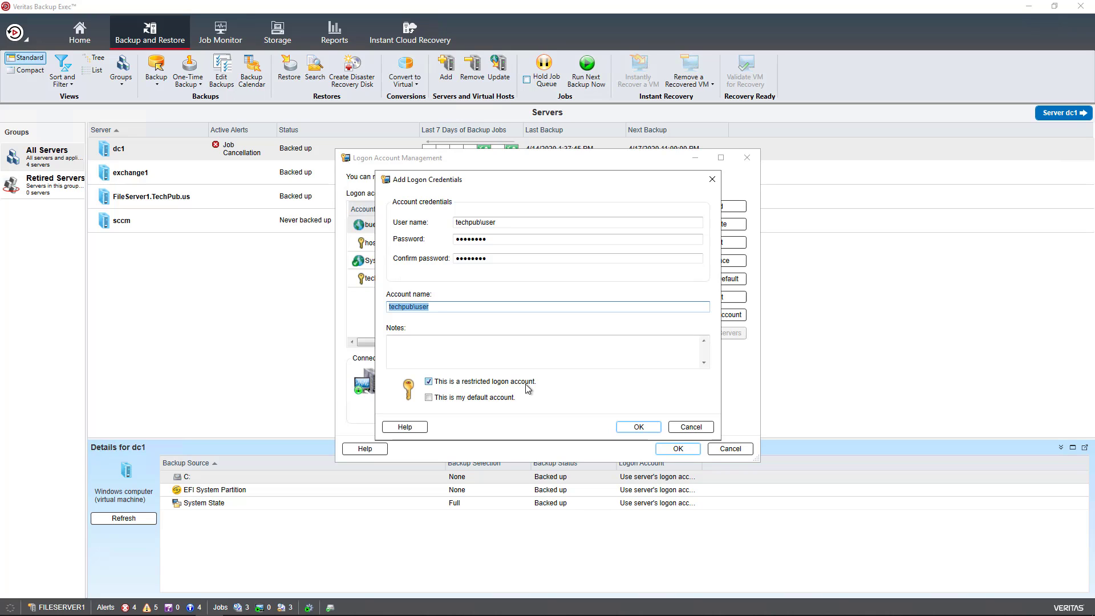
left_click(690, 427)
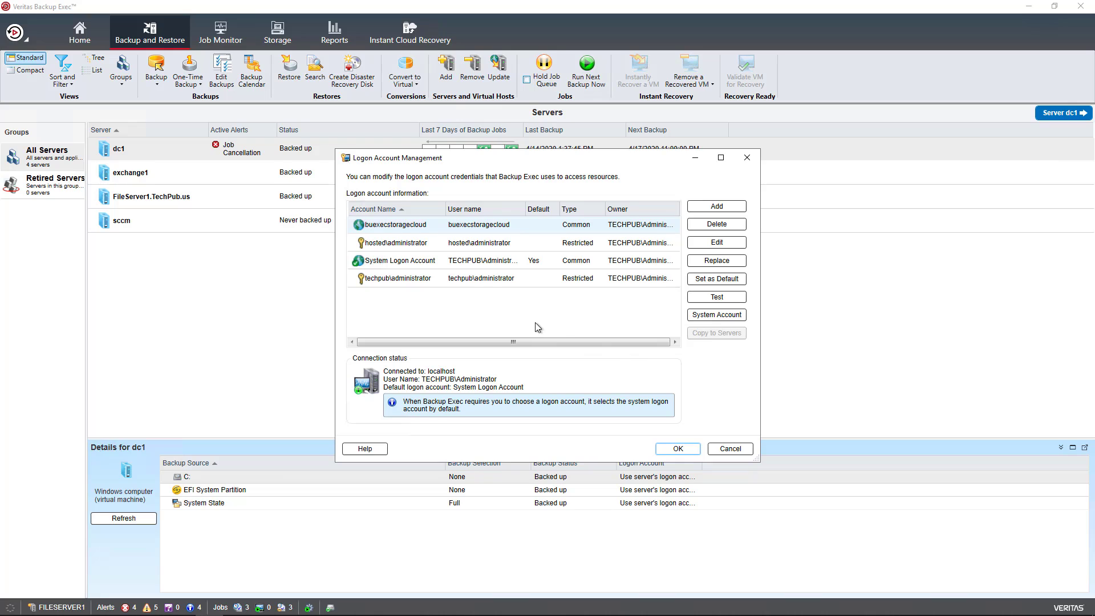
Step: Give techpub\administrator a new password, entered and confirmed, and save the credentials
left_click(481, 279)
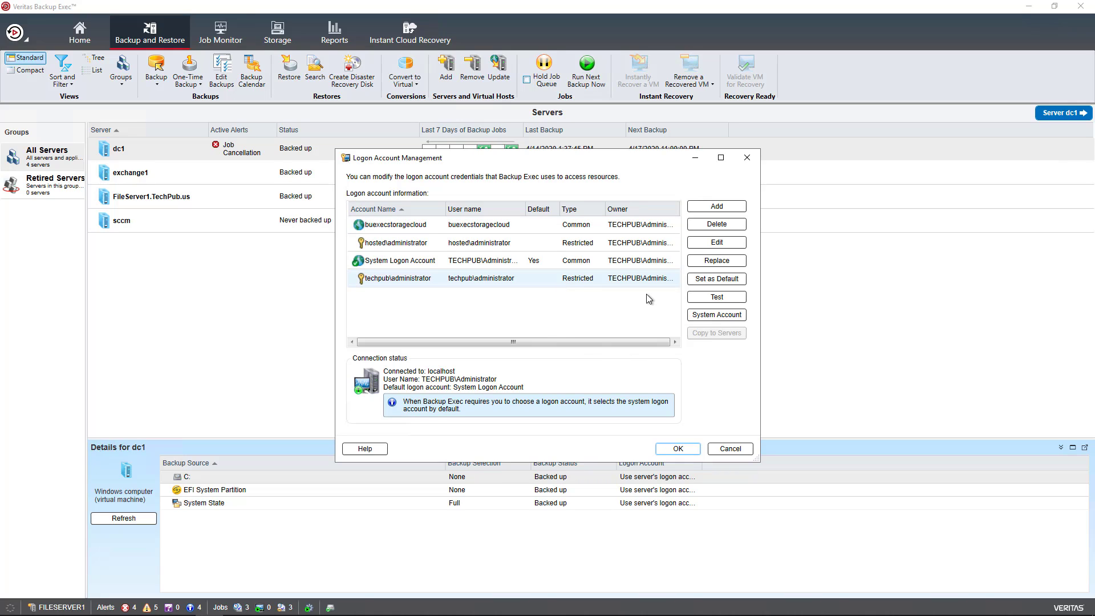
left_click(710, 245)
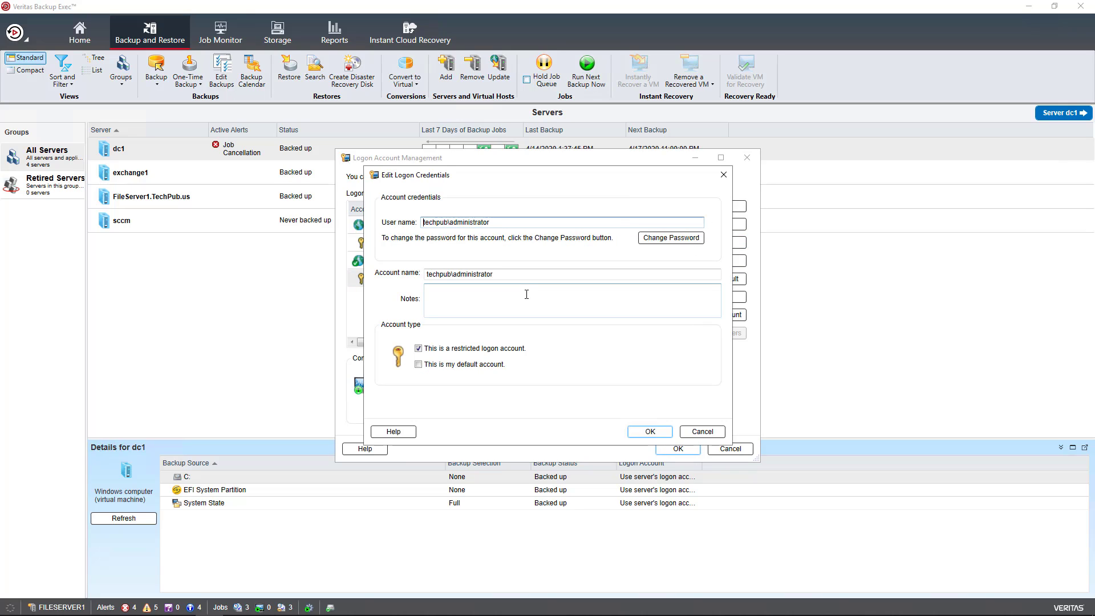
left_click(658, 242)
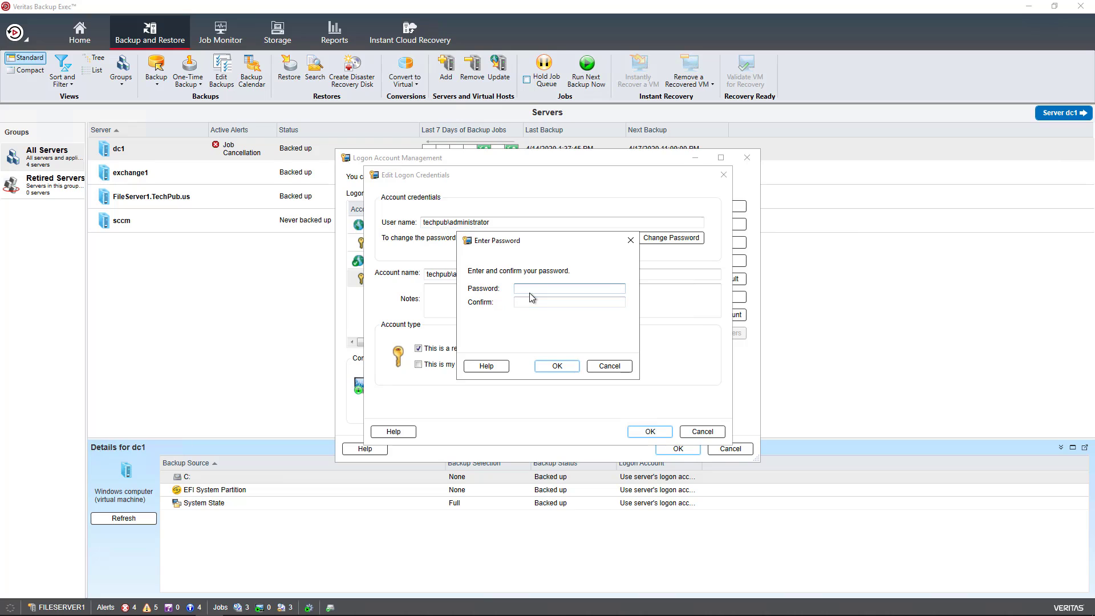
left_click(531, 303)
type("**********")
key("Tab")
type("**********")
left_click(556, 366)
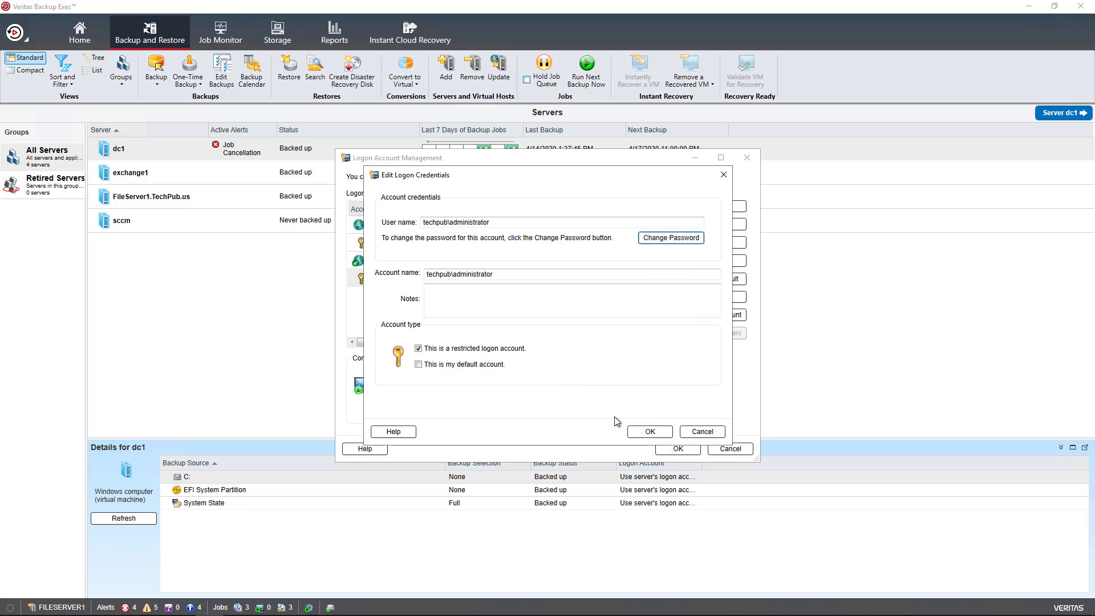
left_click(649, 431)
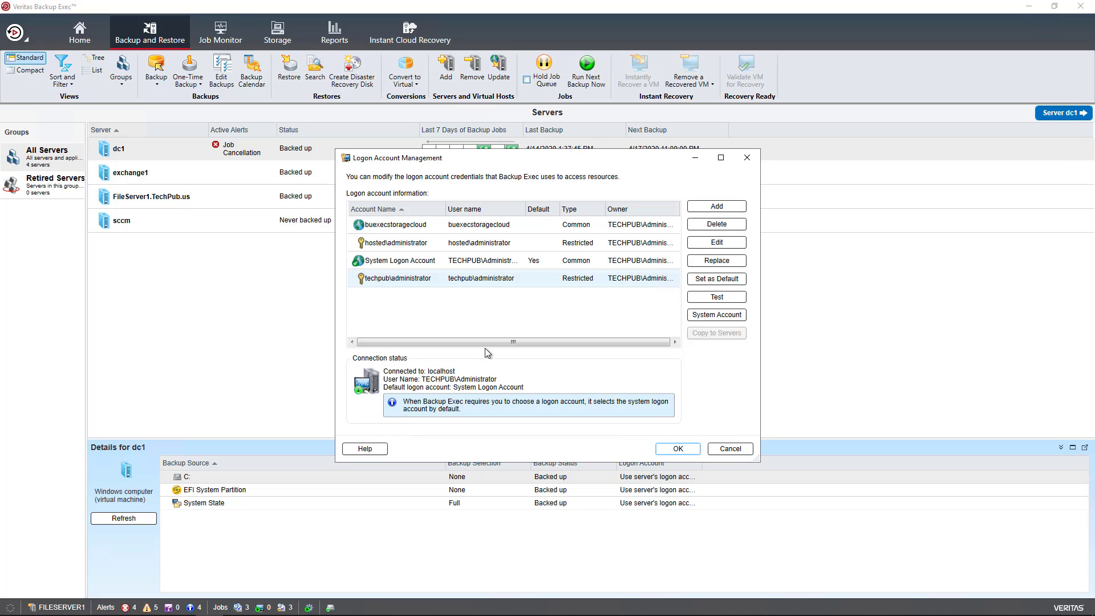
Step: Close logon management, start a one-time disk backup of sccm, and reach its credential tests
left_click(667, 448)
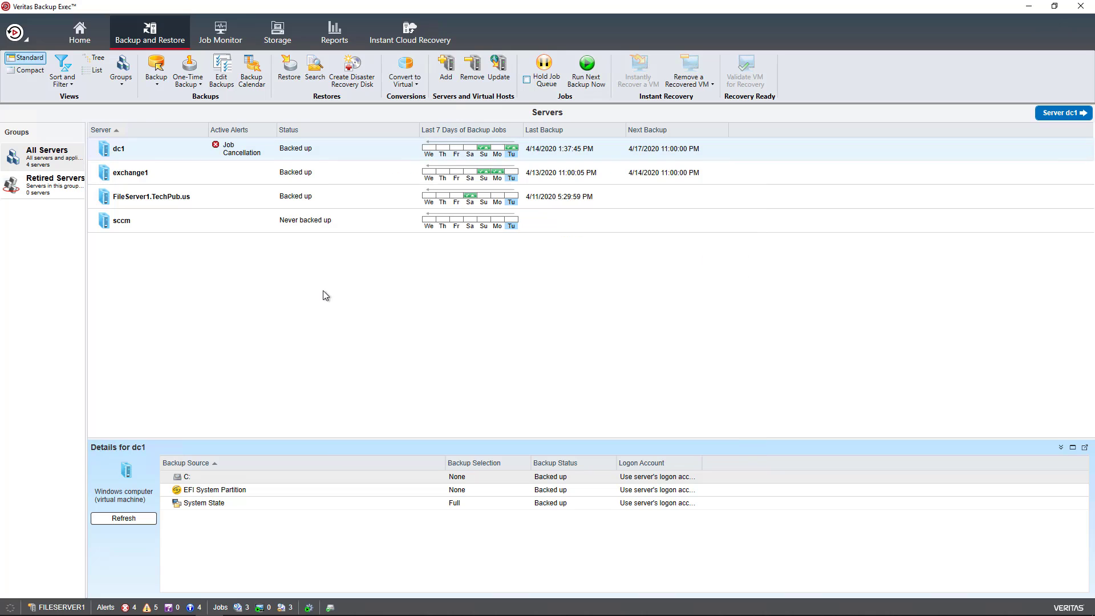
left_click(216, 223)
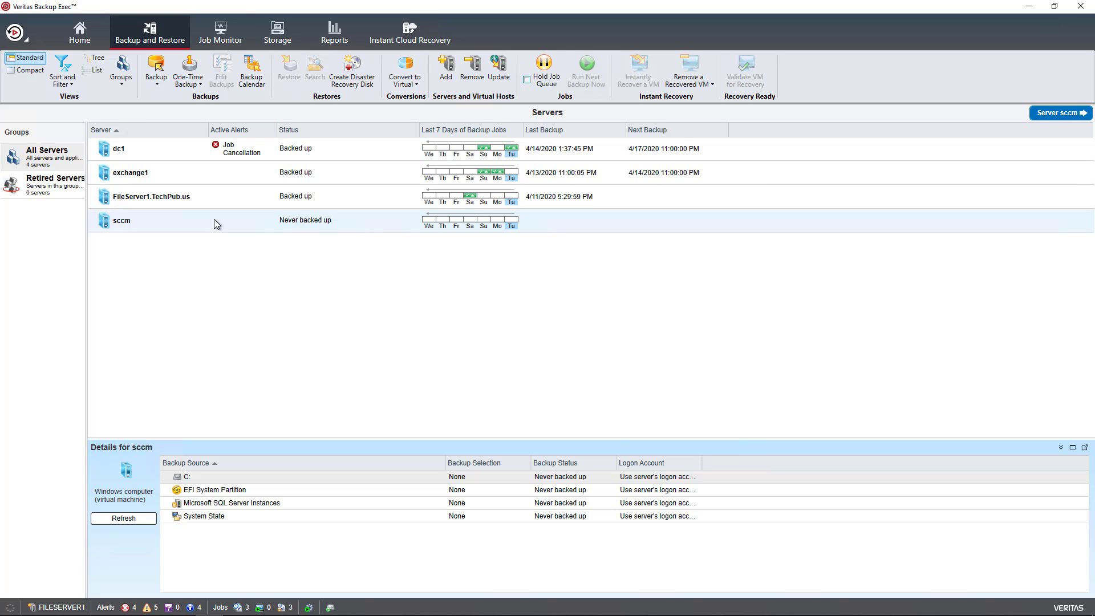
left_click(182, 85)
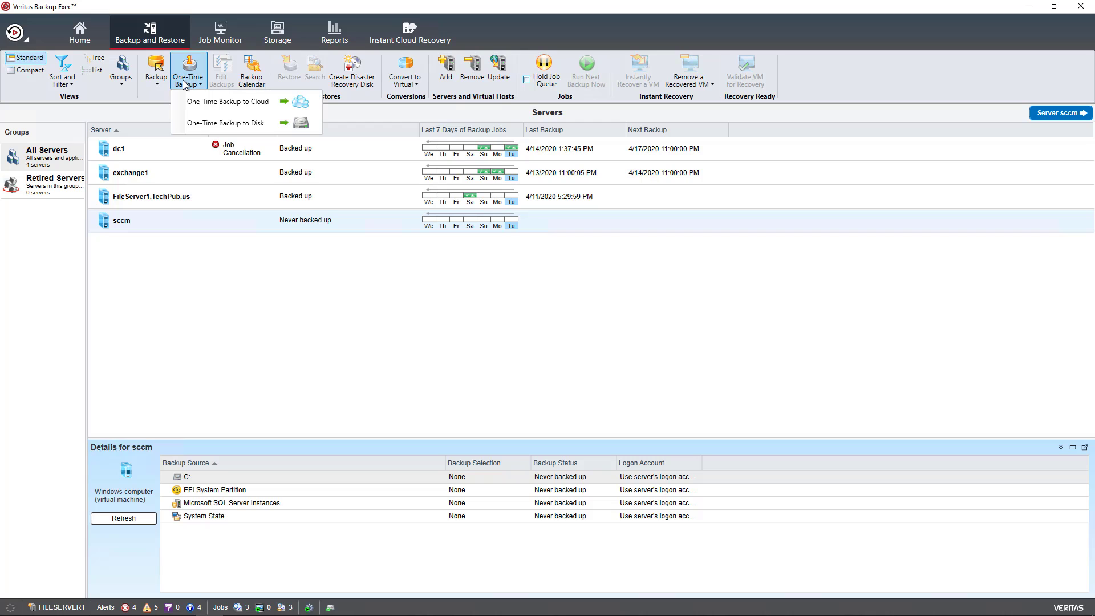
left_click(198, 122)
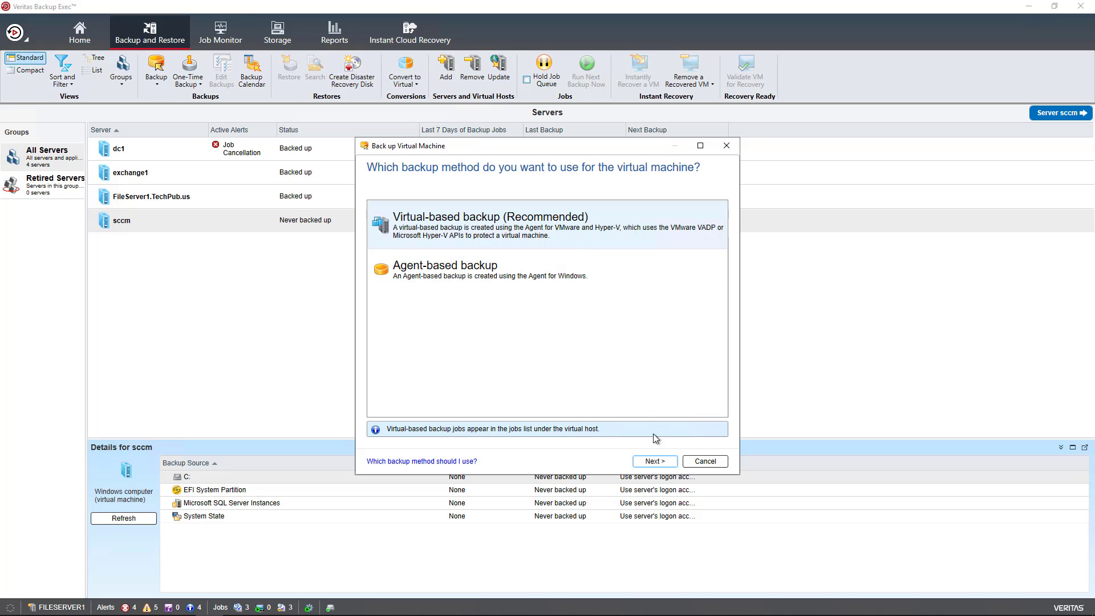
left_click(655, 461)
left_click(466, 393)
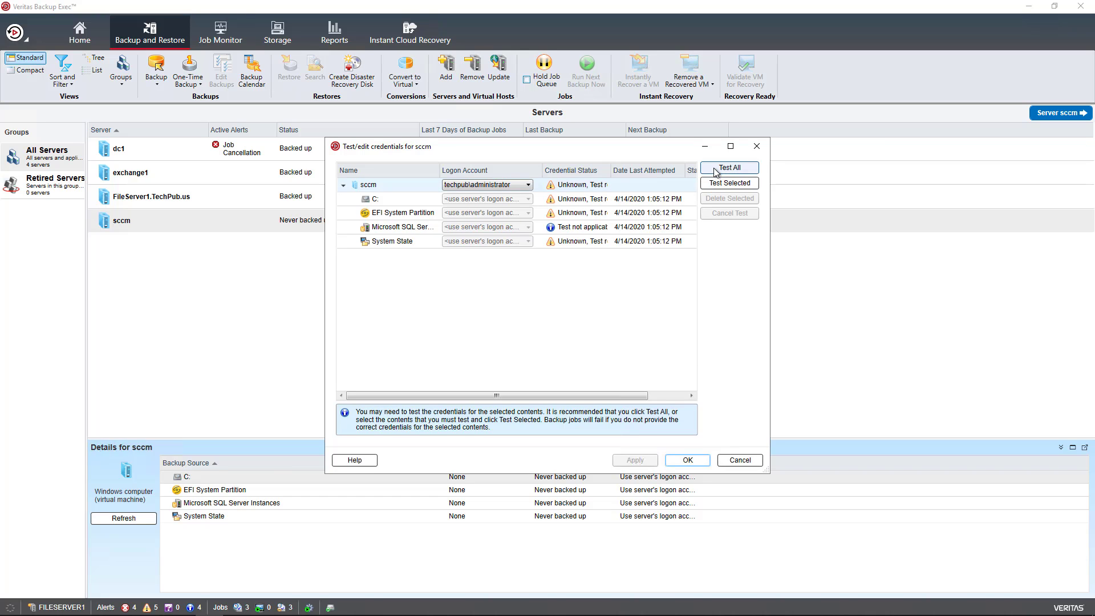
Step: Test all sccm credentials until they succeed, then cancel the one-time backup definition
left_click(719, 171)
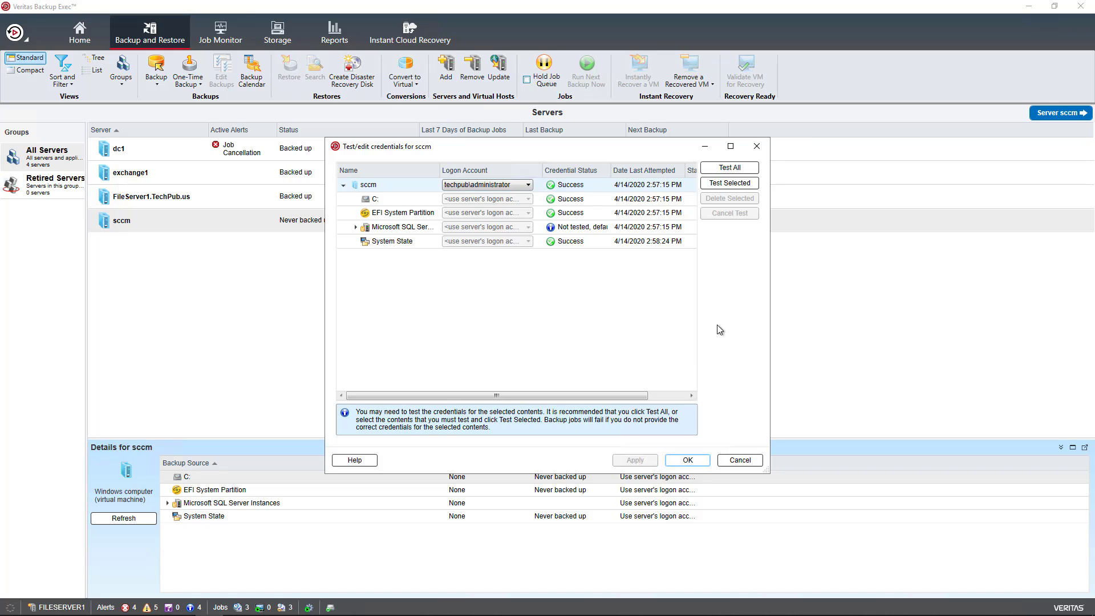
left_click(739, 461)
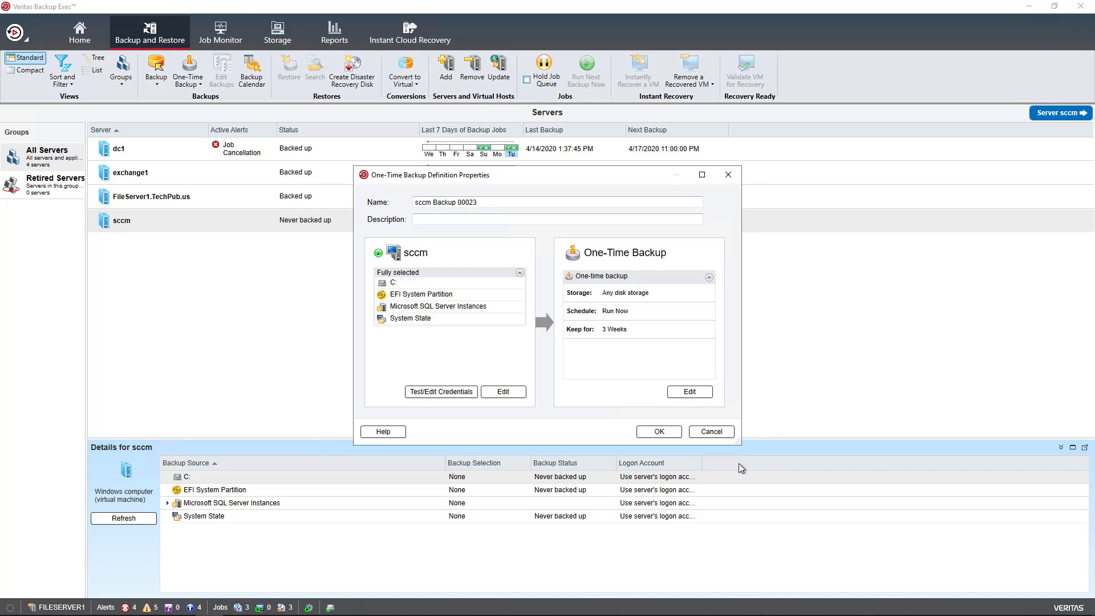
left_click(711, 431)
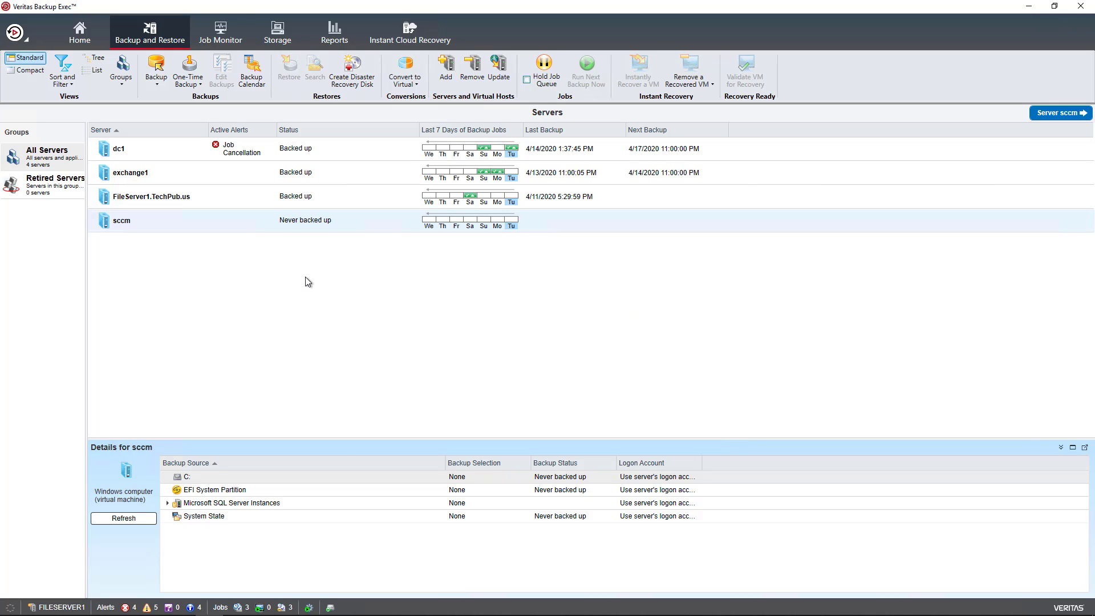